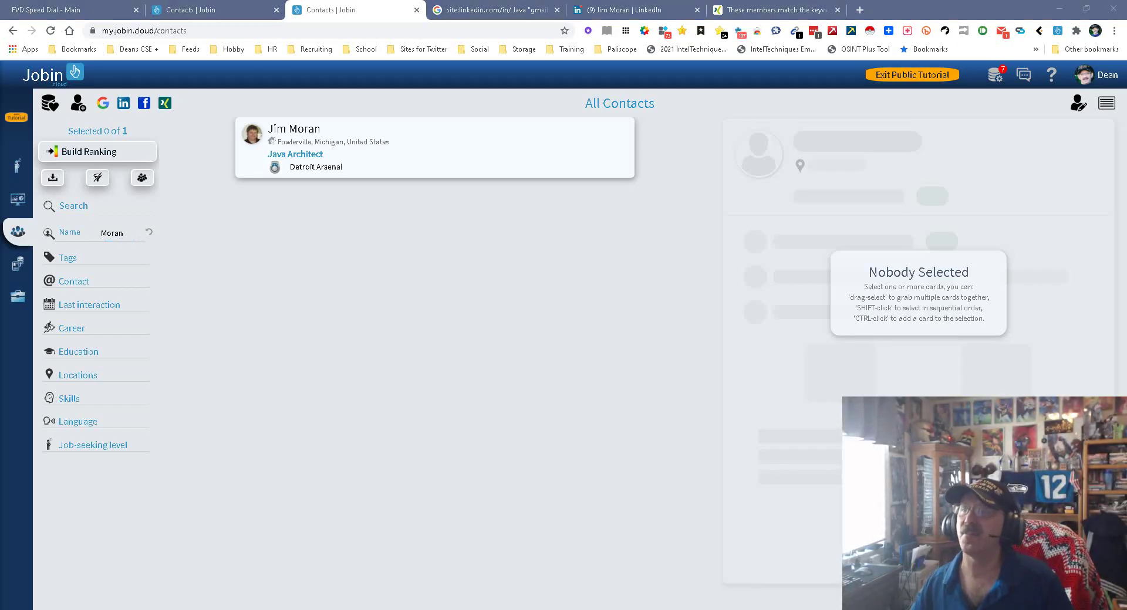
# Switch to the Contacts | Jobin tab that lists all 82 contacts
pyautogui.click(199, 9)
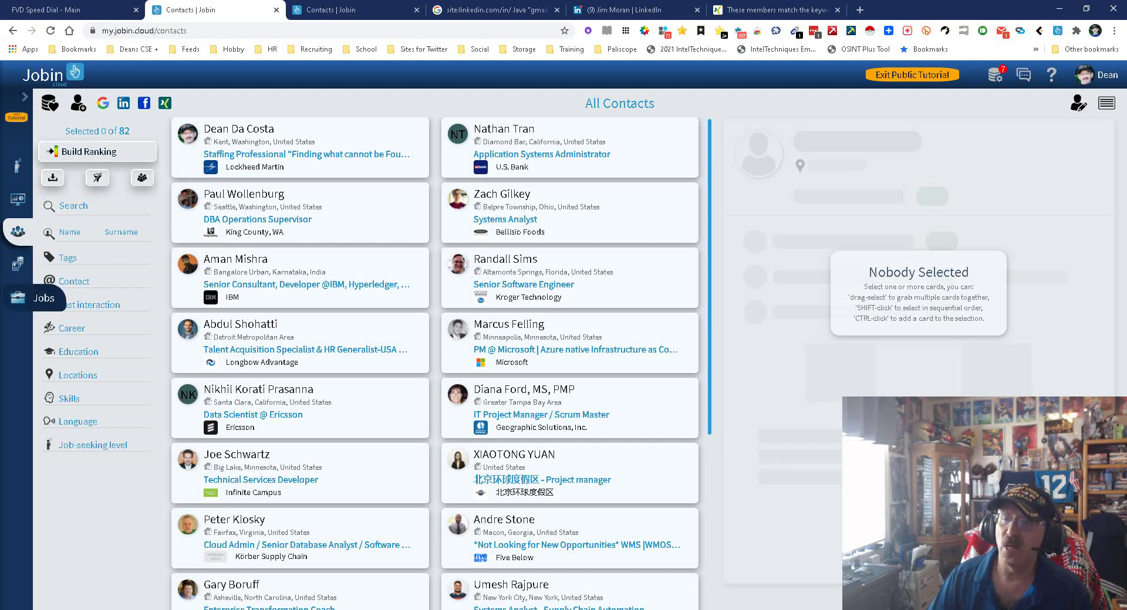
# Check the empty pending imports, the 15 job vacancies and the outreach dashboard charts, then go to LinkedIn
pyautogui.click(17, 264)
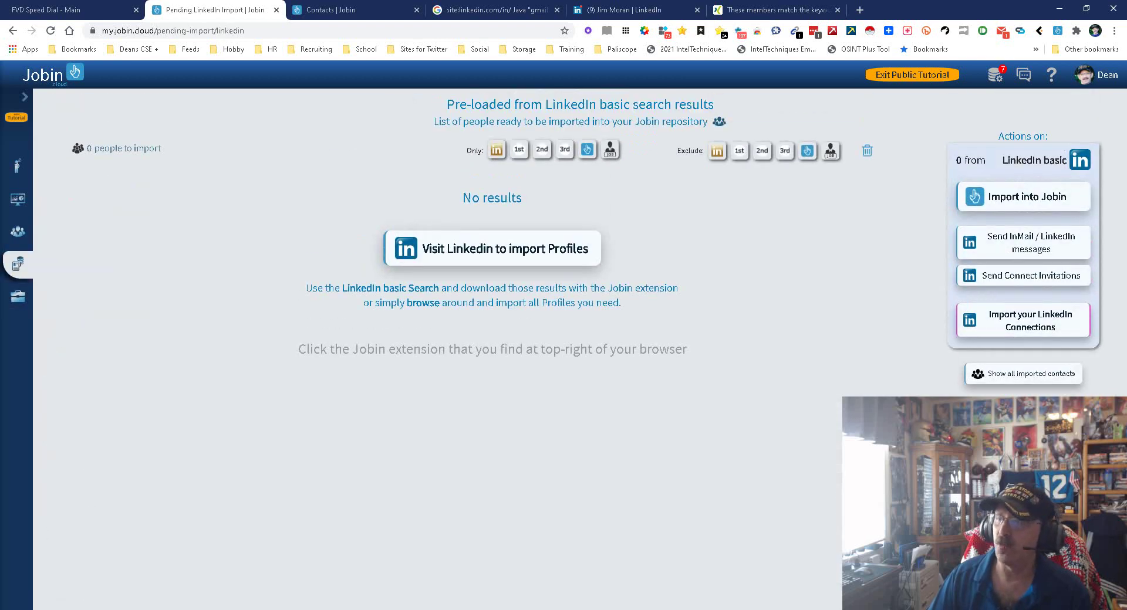
pyautogui.click(18, 297)
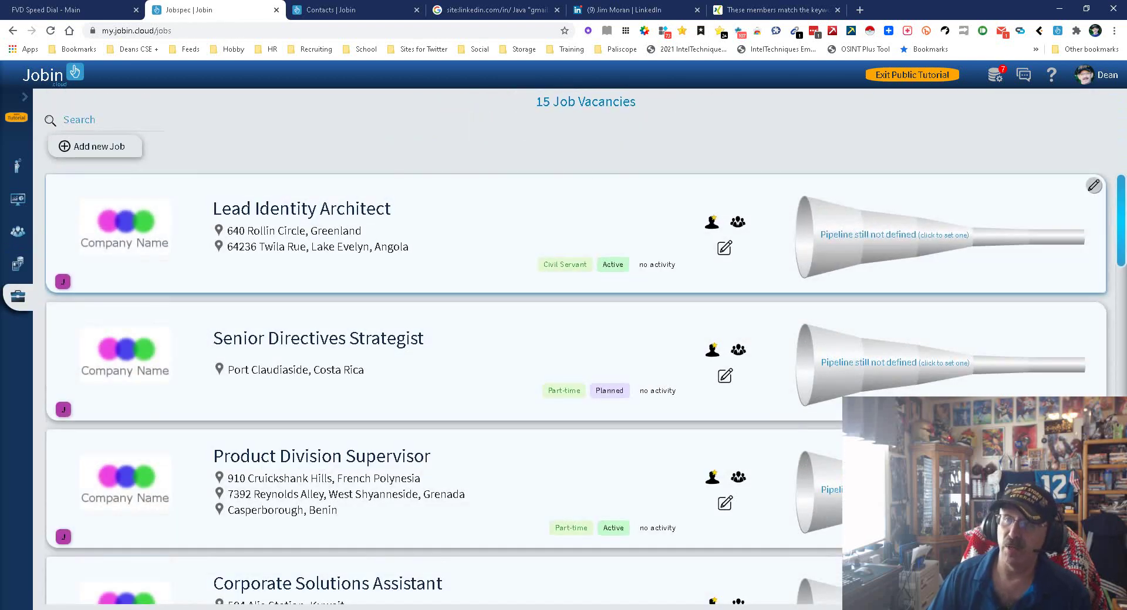
pyautogui.click(18, 199)
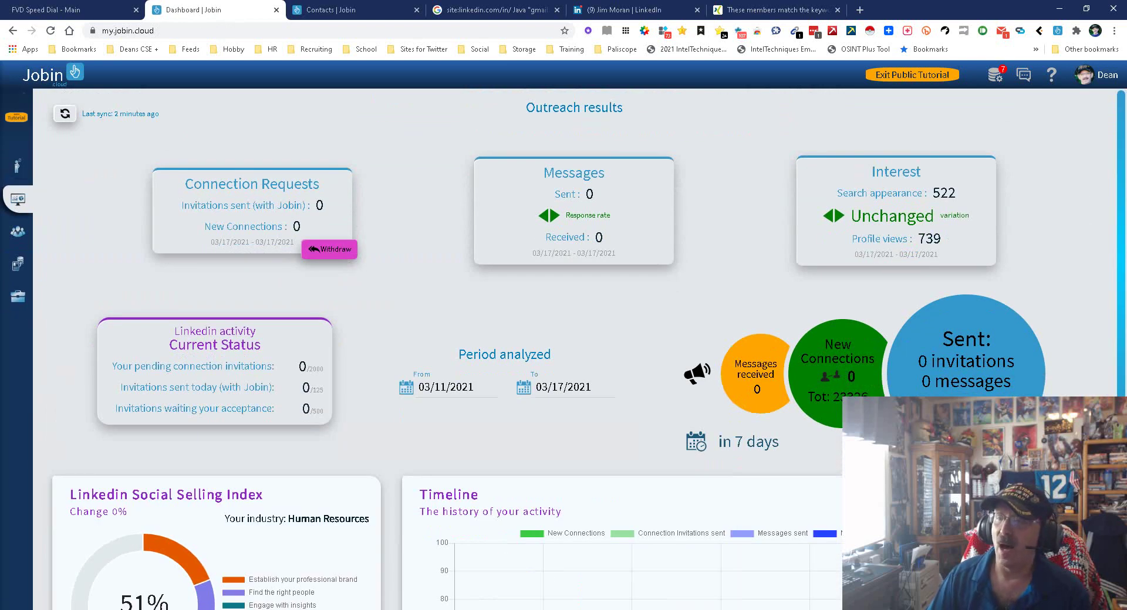
pyautogui.scroll(-5, 563, 353)
pyautogui.scroll(5, 563, 352)
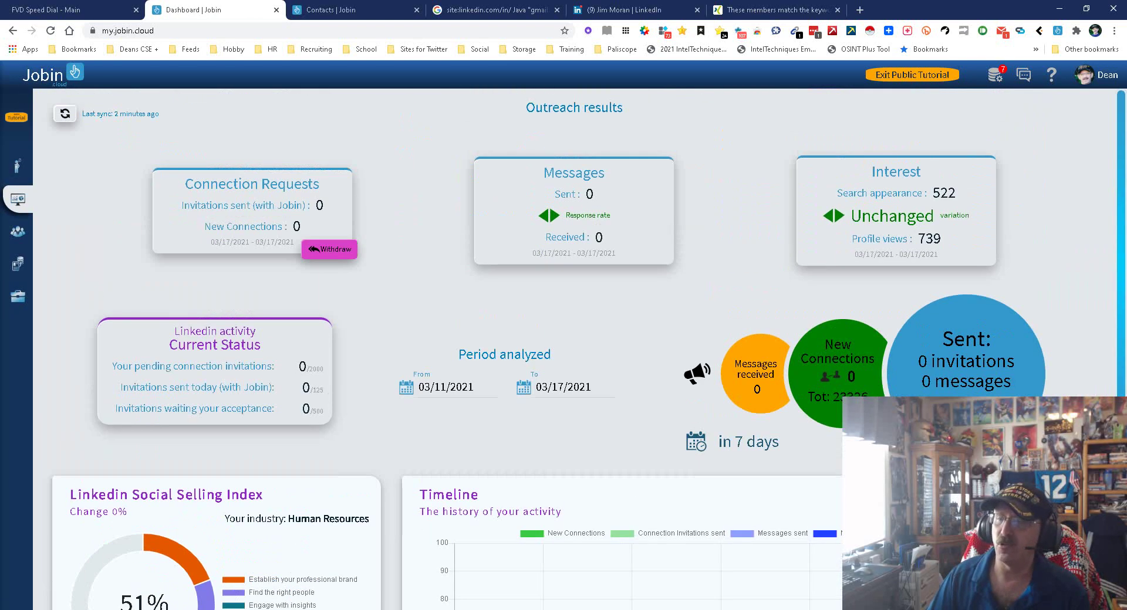
pyautogui.scroll(-3, 563, 352)
pyautogui.scroll(3, 563, 353)
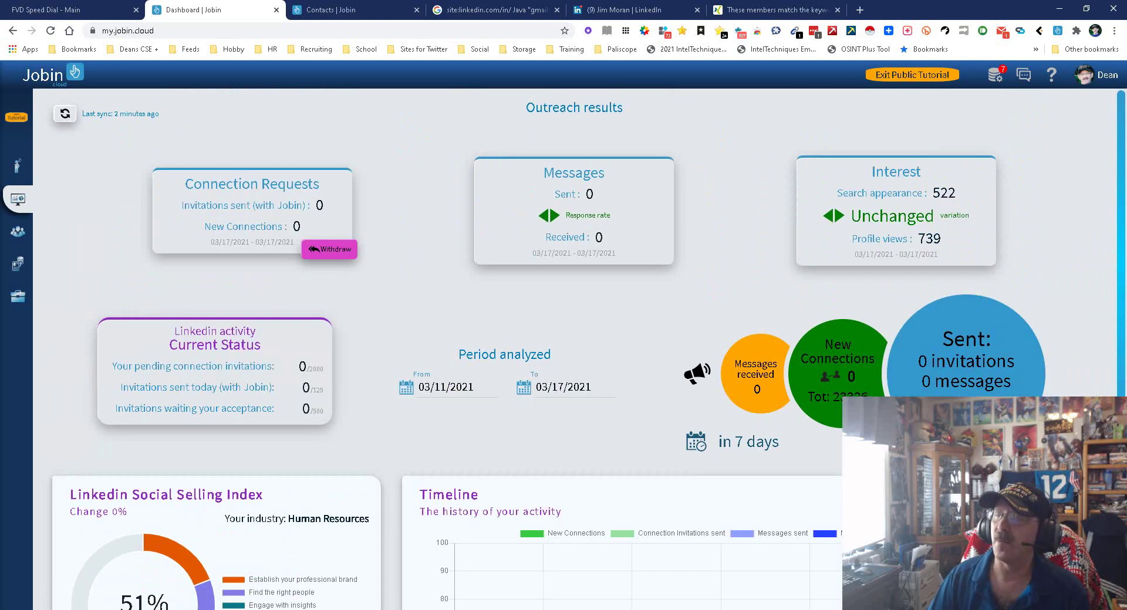
pyautogui.click(625, 10)
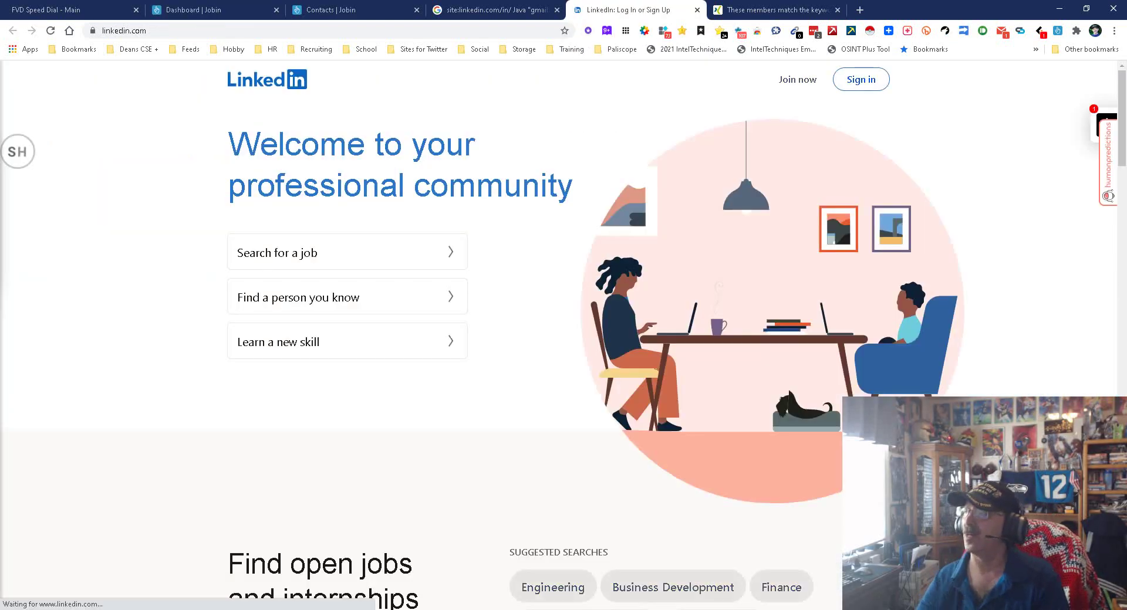
pyautogui.click(861, 80)
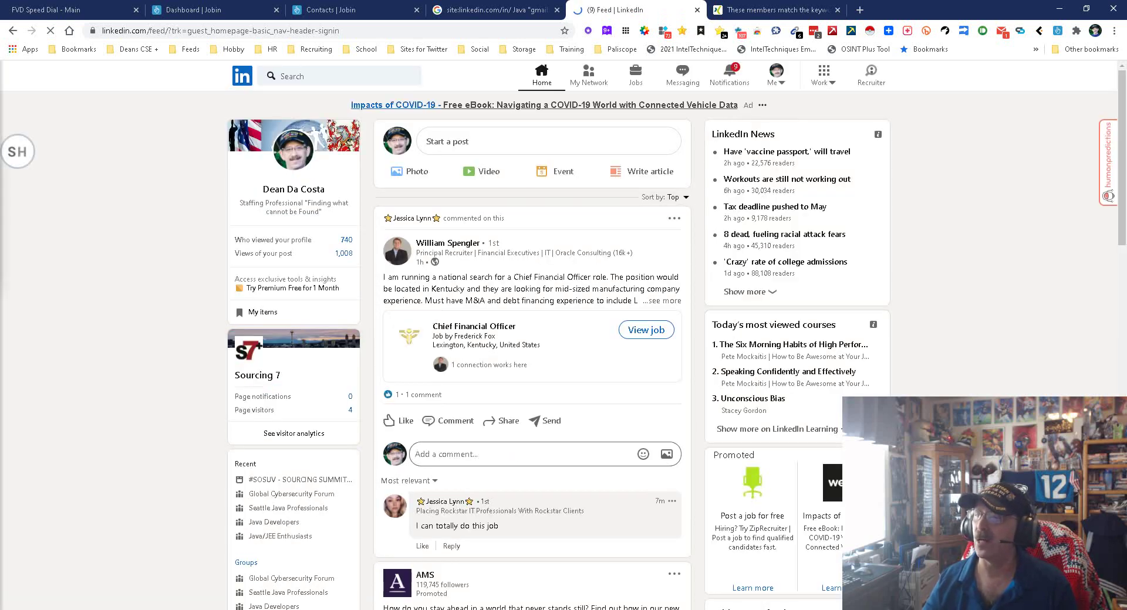
pyautogui.click(448, 243)
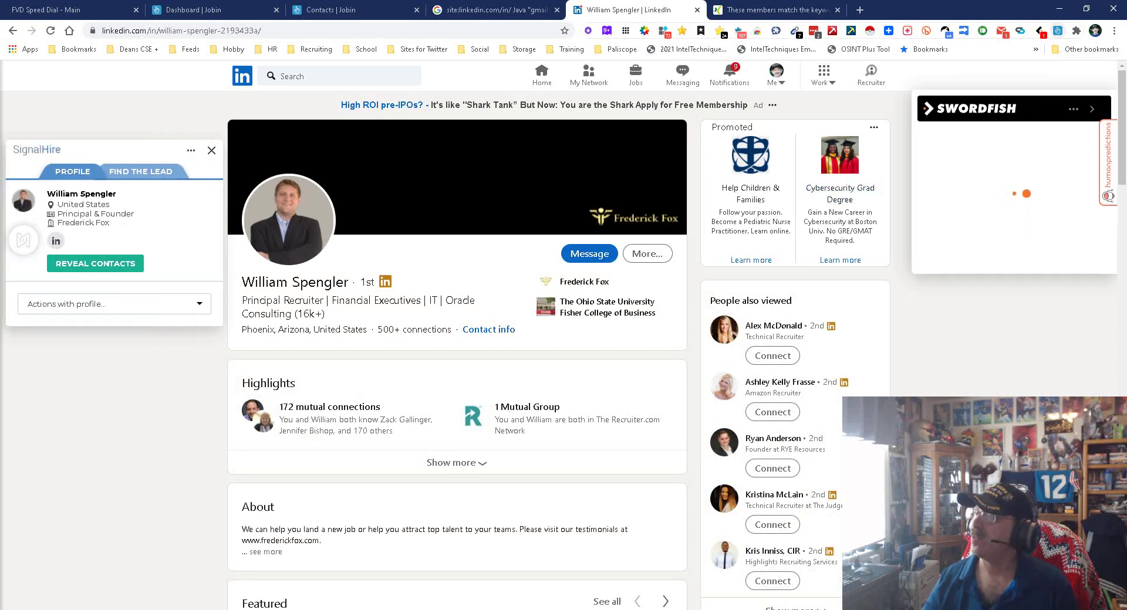
pyautogui.click(1057, 30)
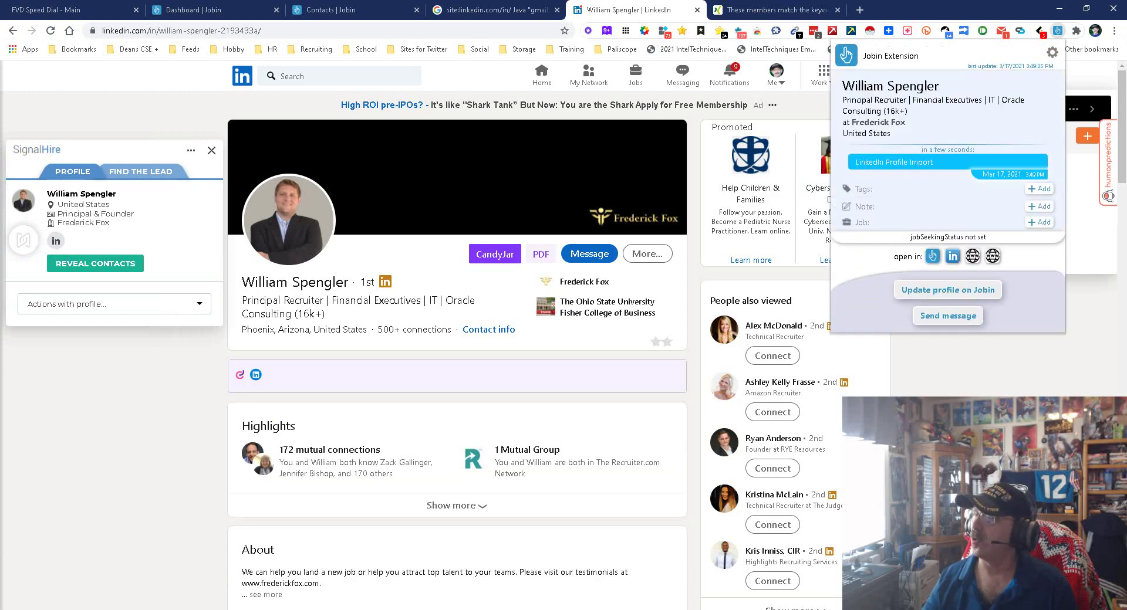
pyautogui.click(948, 290)
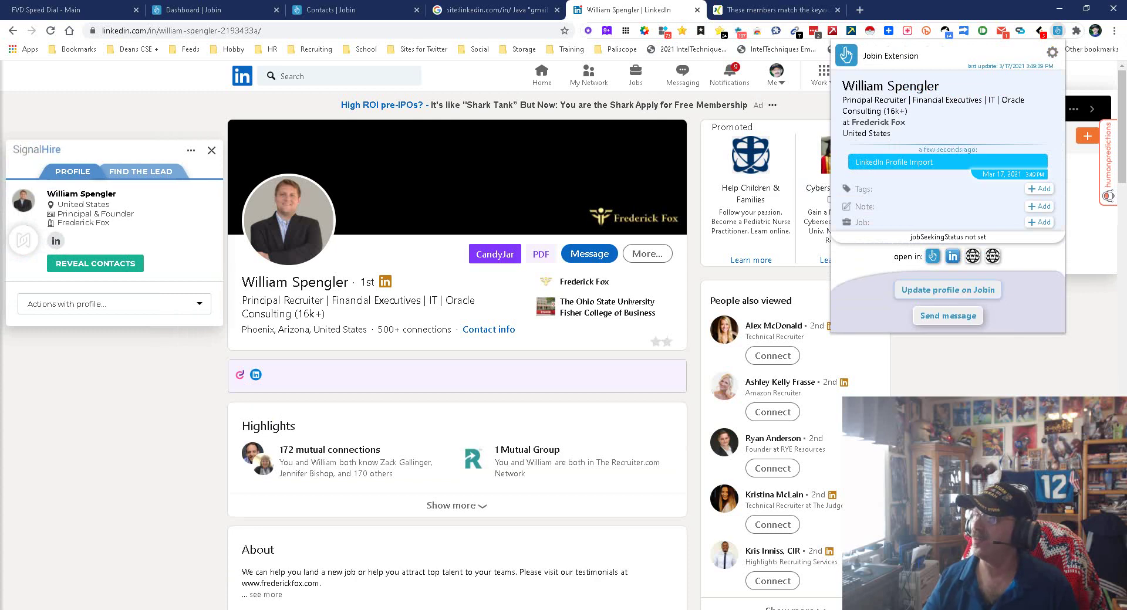
# Return to Jobin, close the extra contacts tab and open the full contacts list
pyautogui.click(330, 10)
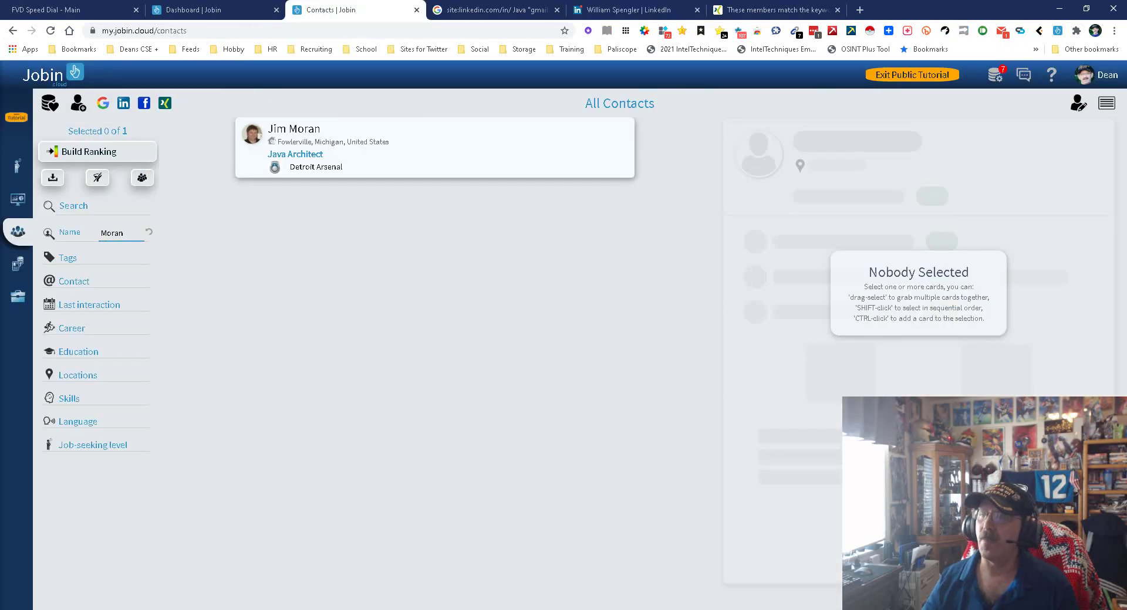
pyautogui.click(194, 10)
pyautogui.click(352, 10)
pyautogui.click(417, 10)
pyautogui.click(205, 10)
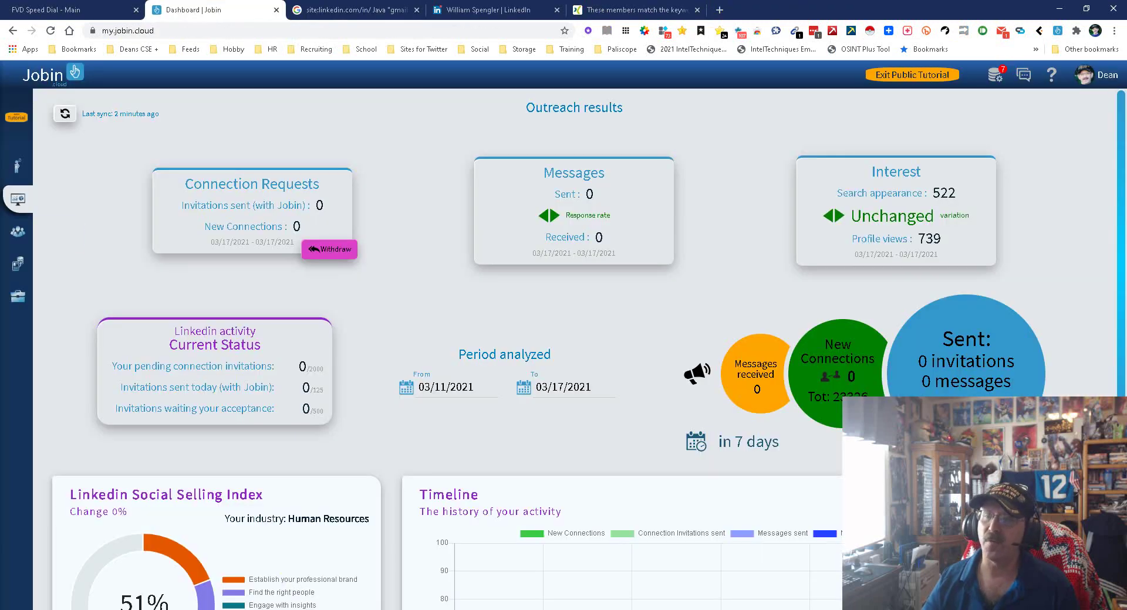
pyautogui.click(18, 231)
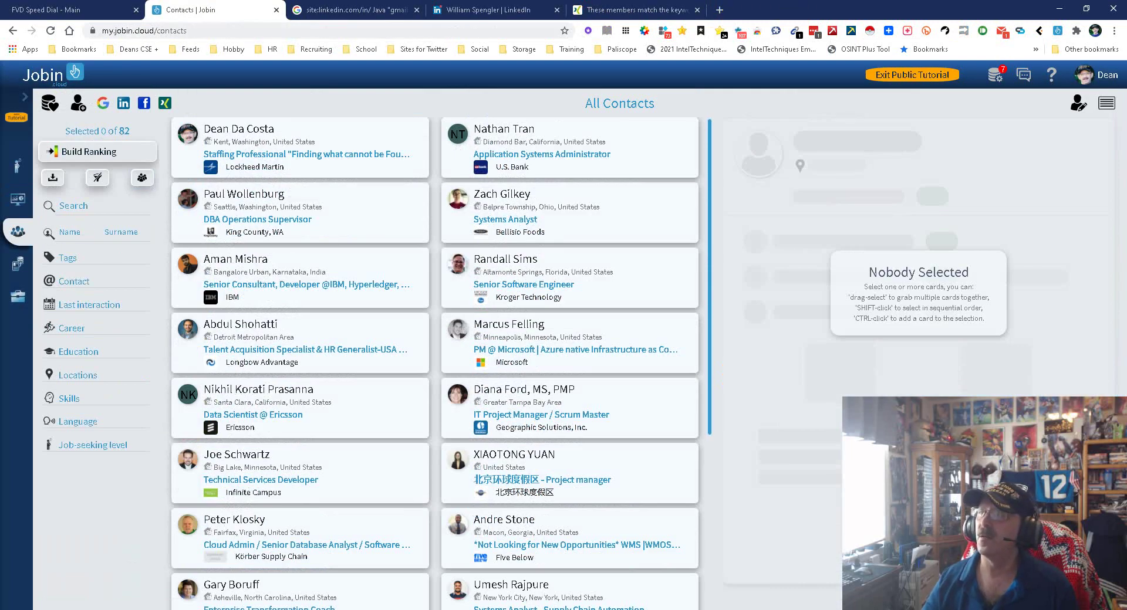
# Filter contacts by the recruiter's surname copied from LinkedIn, then clear it to show all 85
pyautogui.click(492, 10)
pyautogui.moveTo(352, 283); pyautogui.dragTo(292, 283)
pyautogui.hotkey('ctrl', 'c')
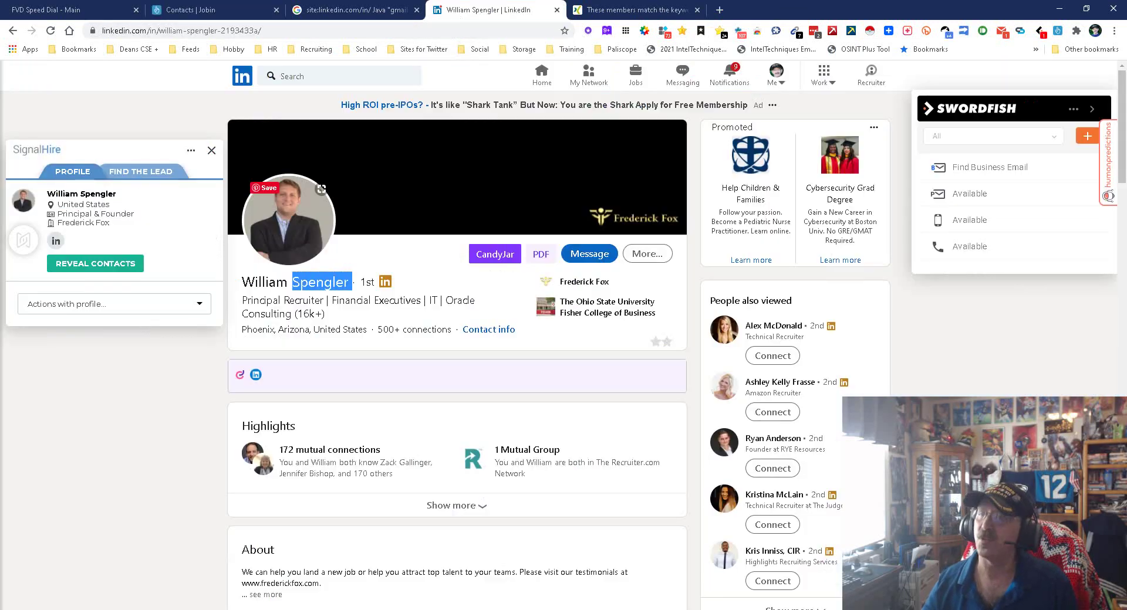
pyautogui.click(190, 10)
pyautogui.click(121, 233)
pyautogui.hotkey('ctrl', 'v')
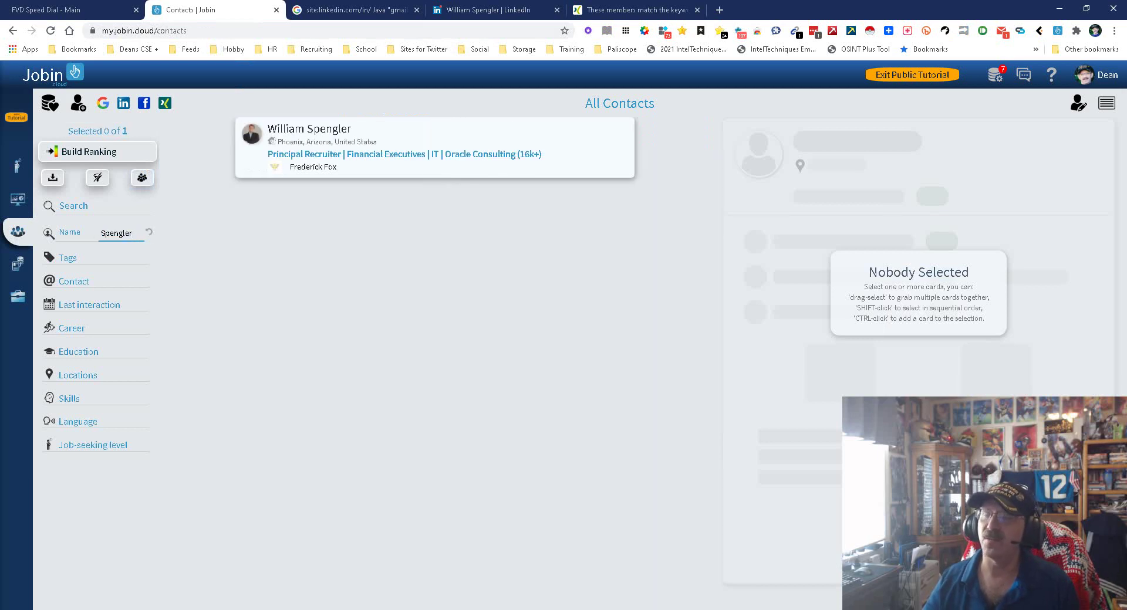
pyautogui.click(70, 233)
pyautogui.press('Tab')
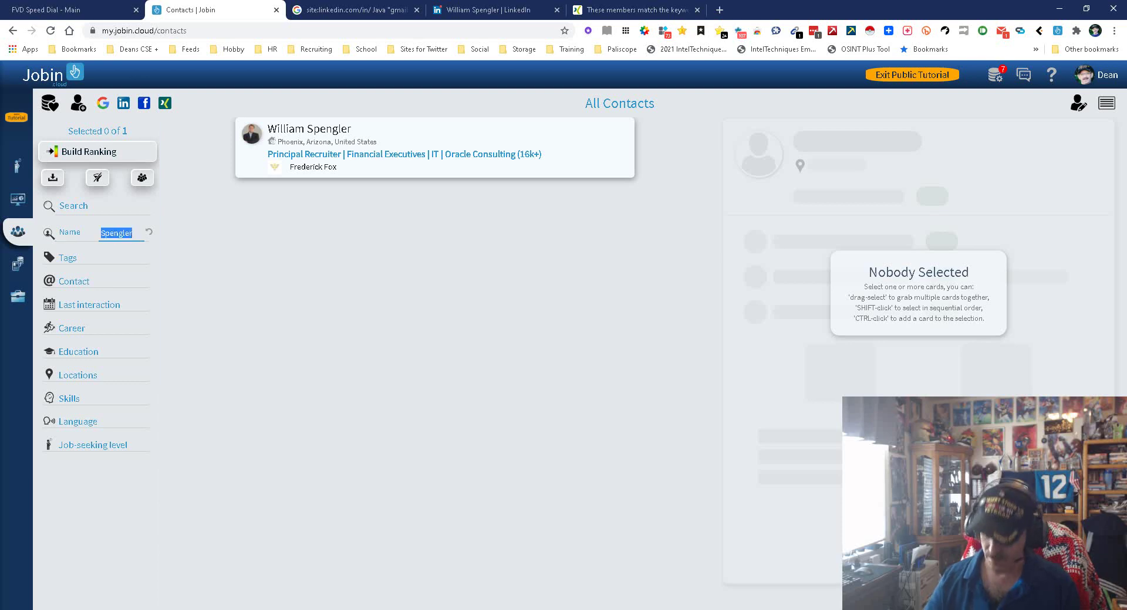
pyautogui.press('BackSpace')
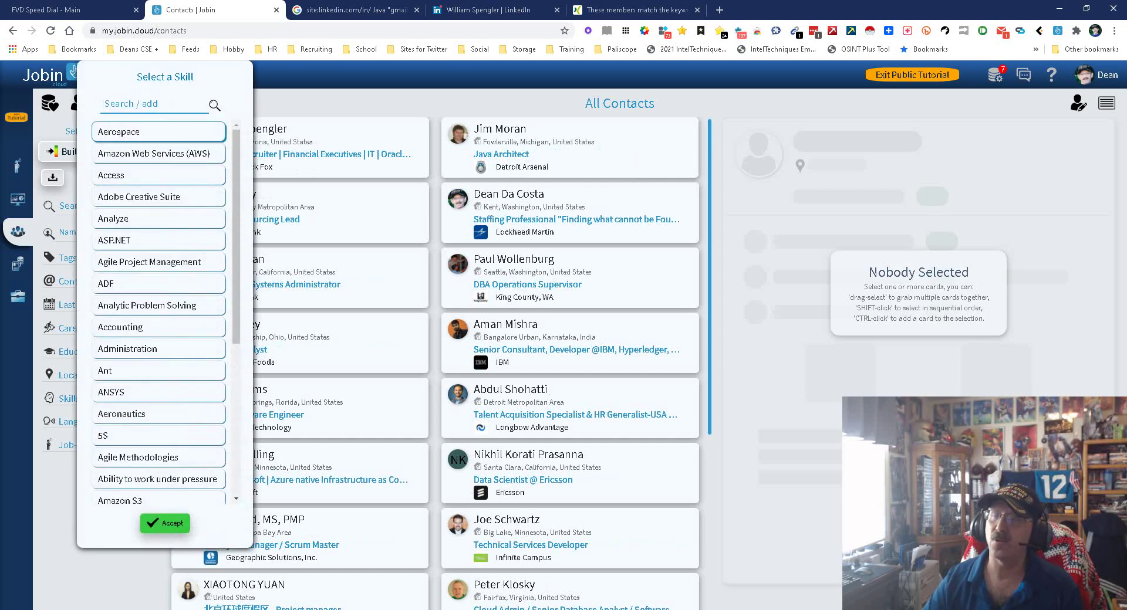
# Filter the contacts by the Java skill, leaving 10 people
pyautogui.write('java')
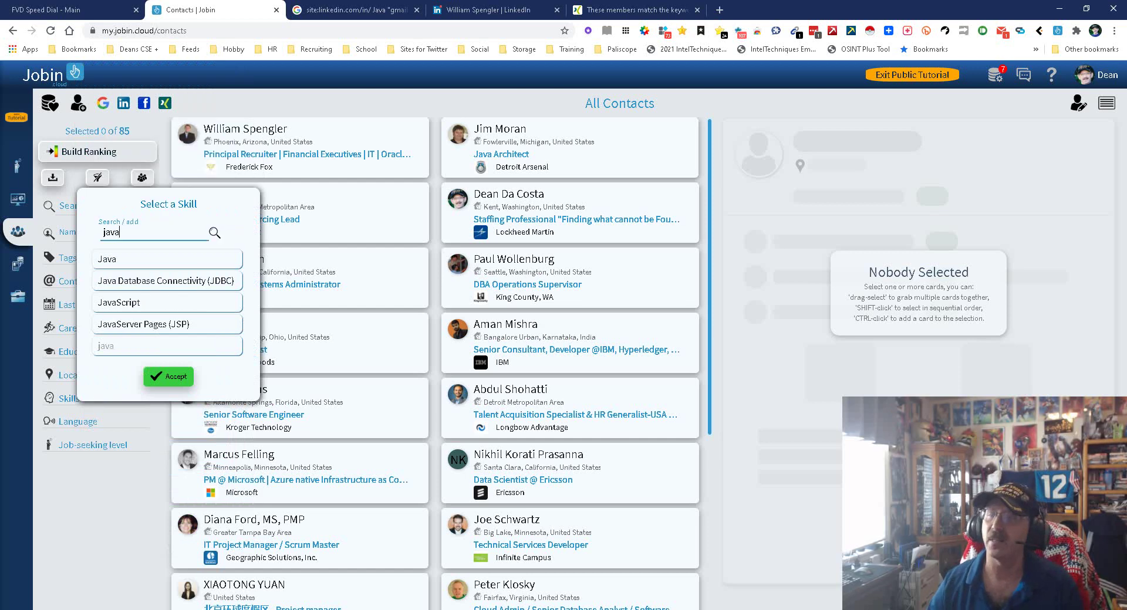
pyautogui.click(167, 259)
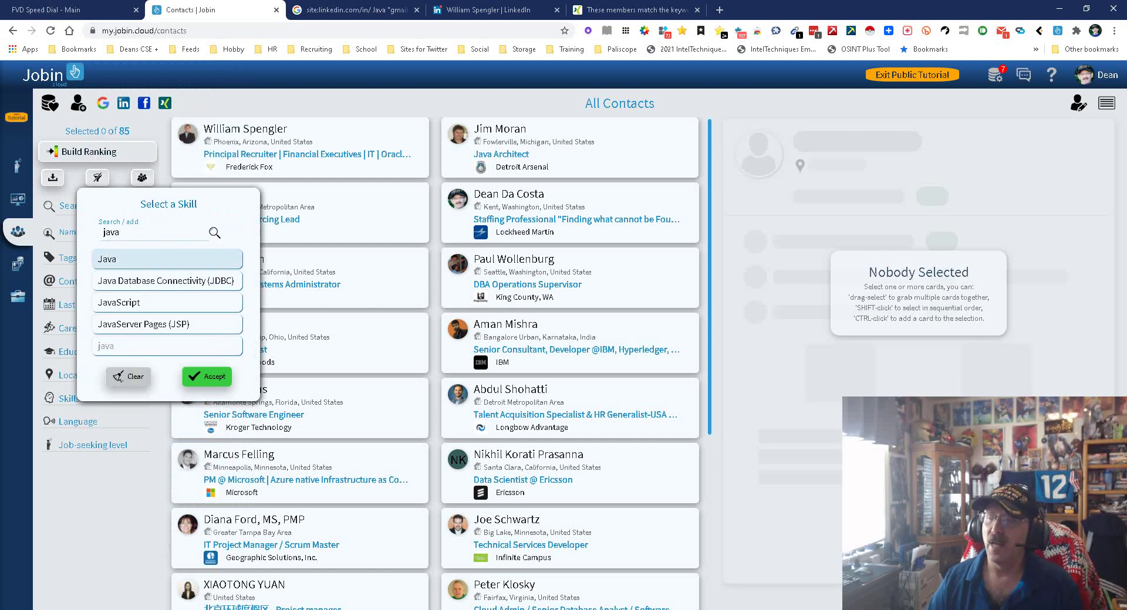
pyautogui.click(208, 377)
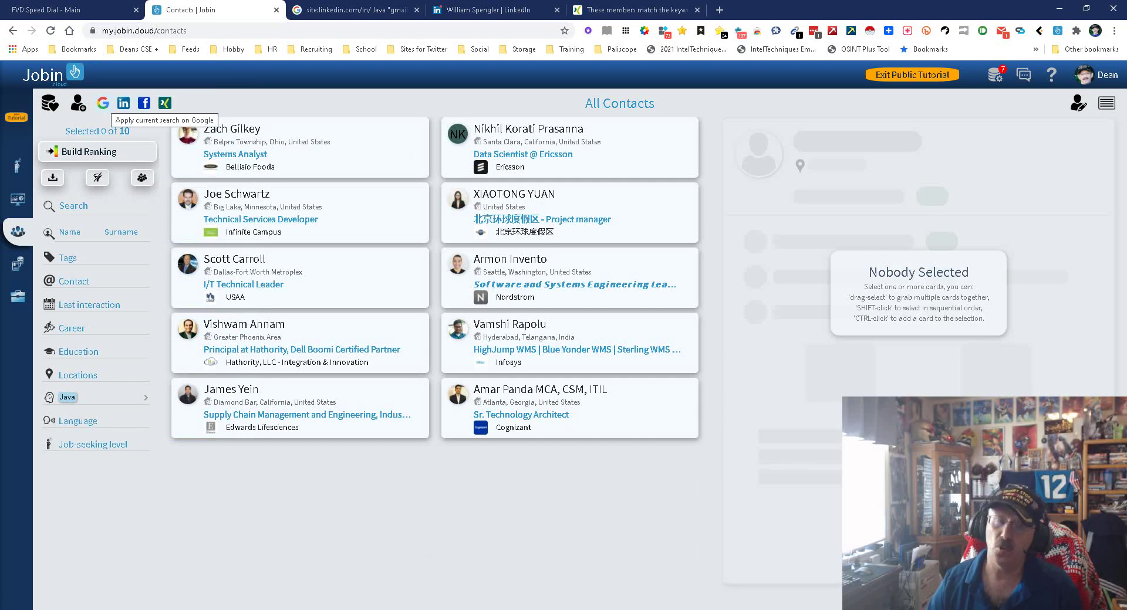
# Run a Google X-Ray search for Java LinkedIn profiles, close the results and dismiss the X-Ray dialog
pyautogui.click(103, 103)
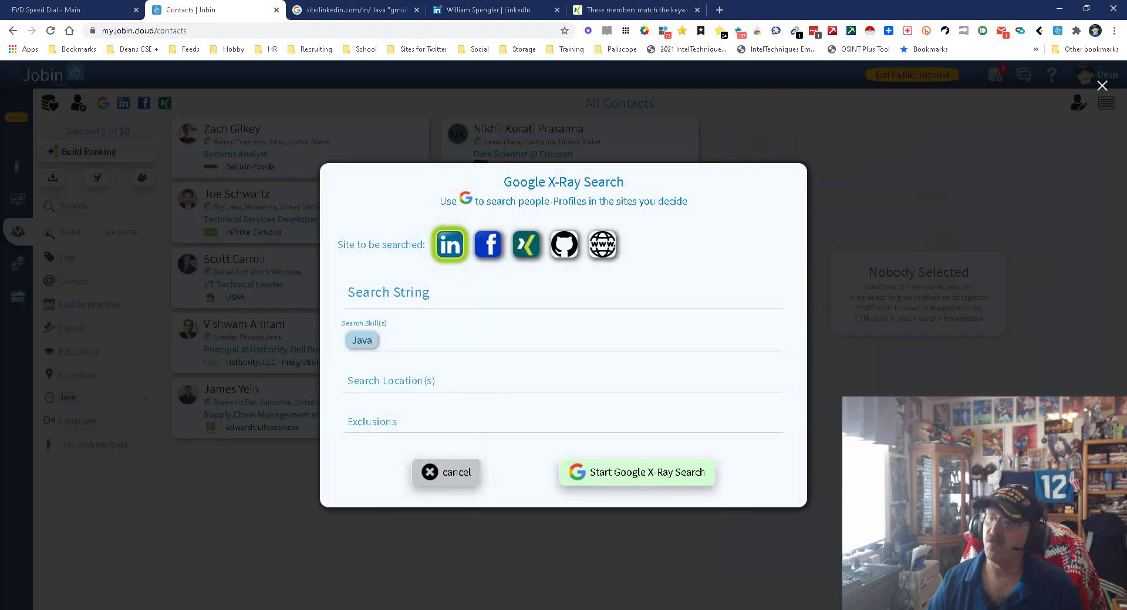
pyautogui.click(637, 473)
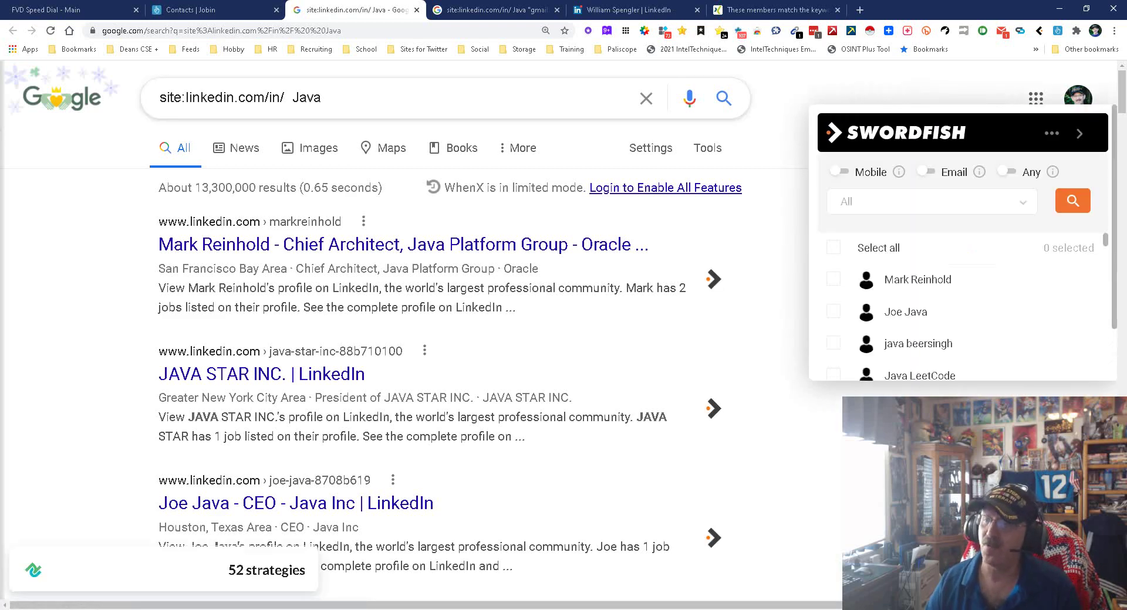
pyautogui.click(417, 10)
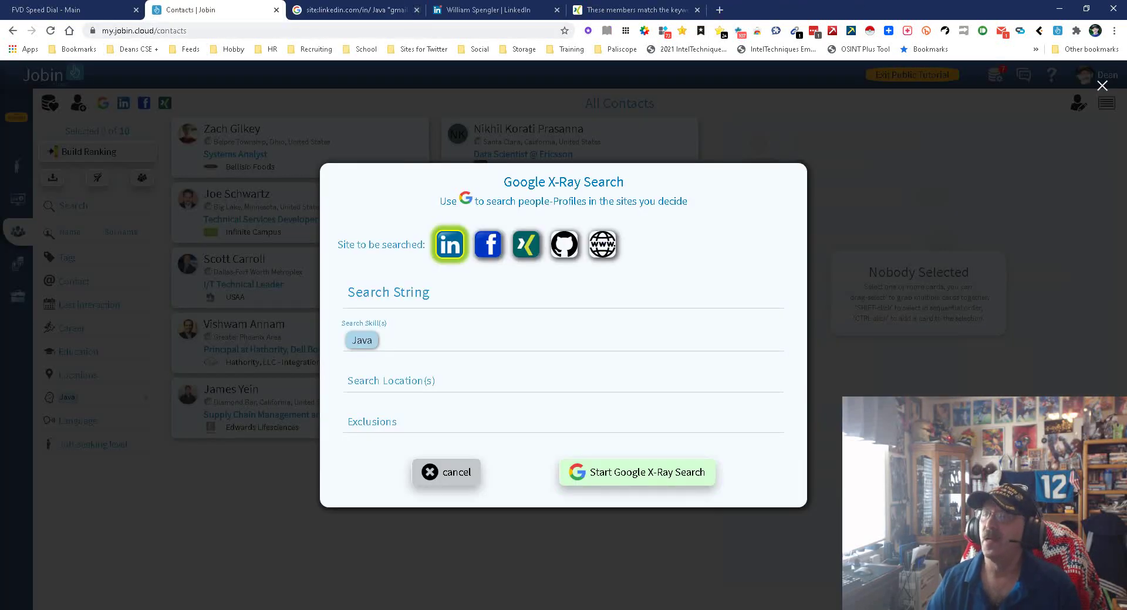
pyautogui.click(446, 473)
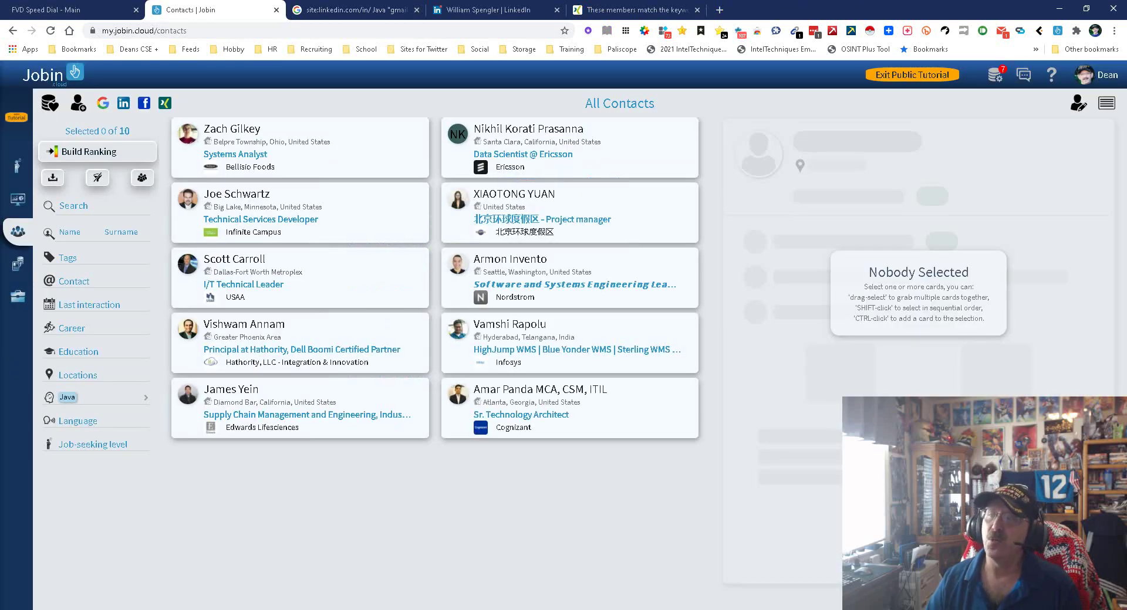
pyautogui.click(144, 103)
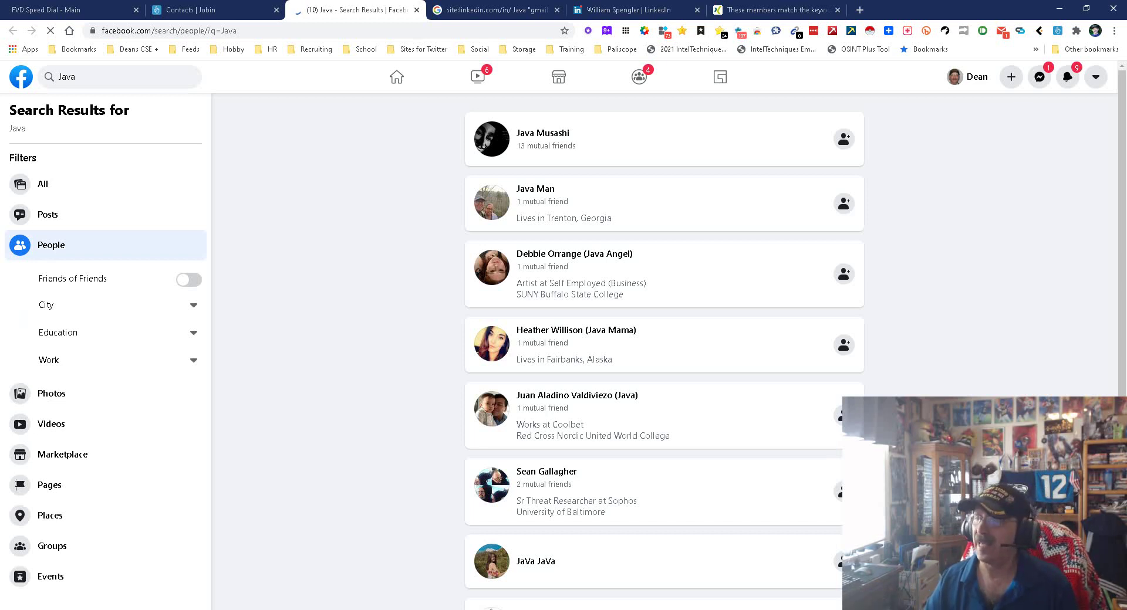
pyautogui.scroll(-3, 664, 352)
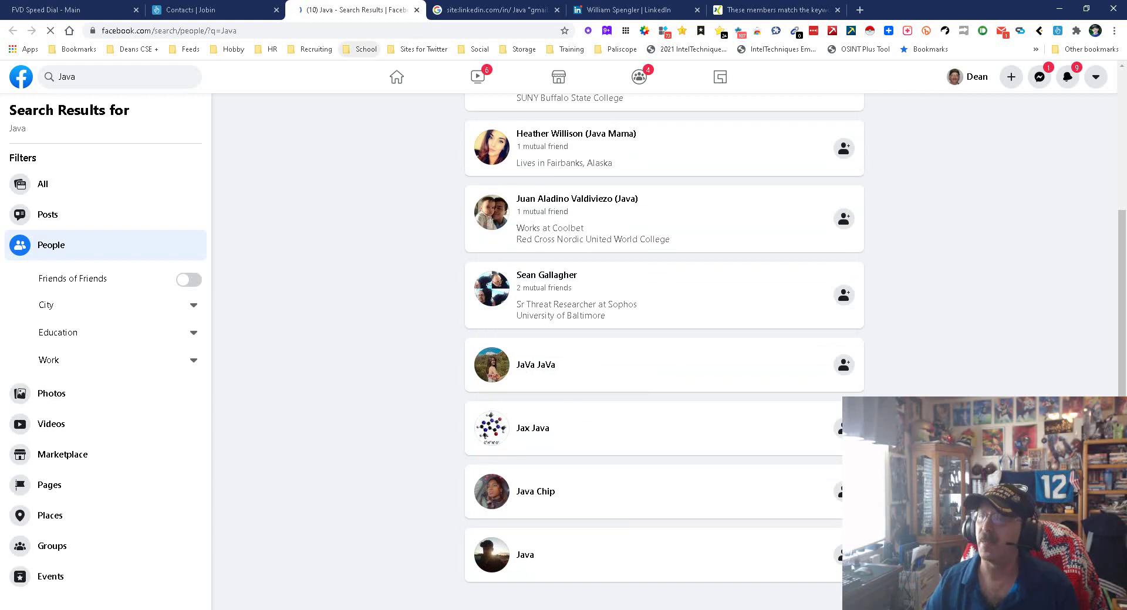
pyautogui.click(416, 9)
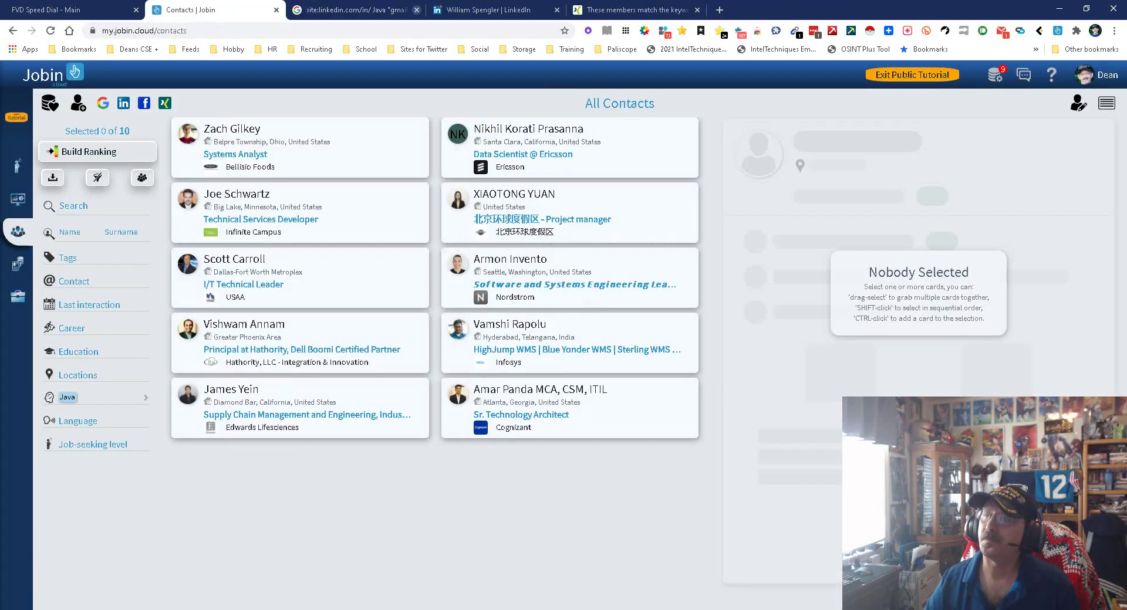
pyautogui.click(164, 103)
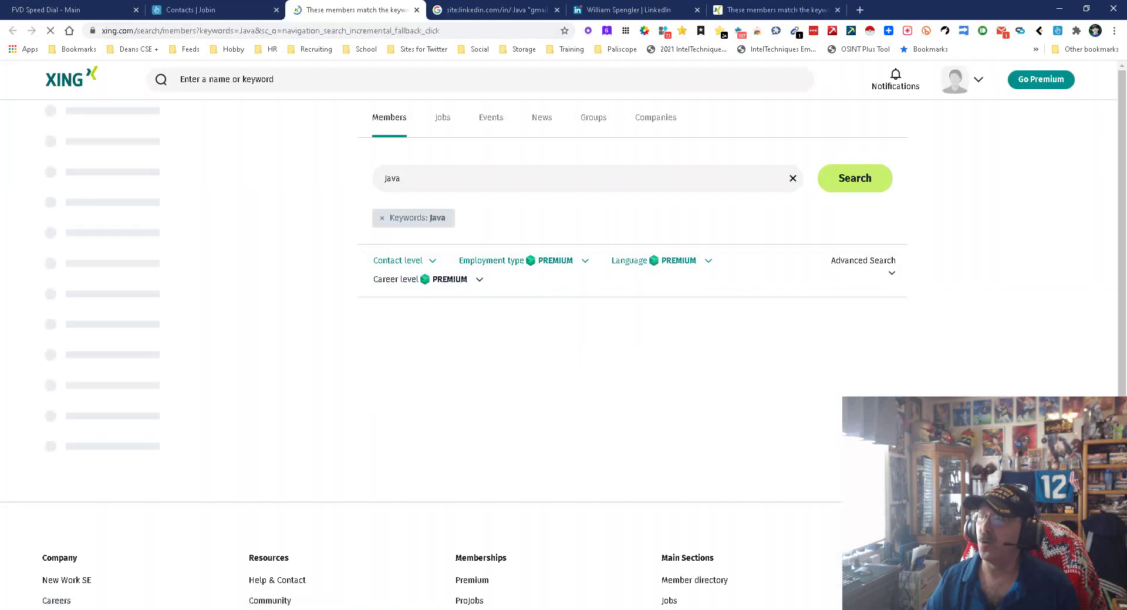
pyautogui.scroll(-20, 632, 353)
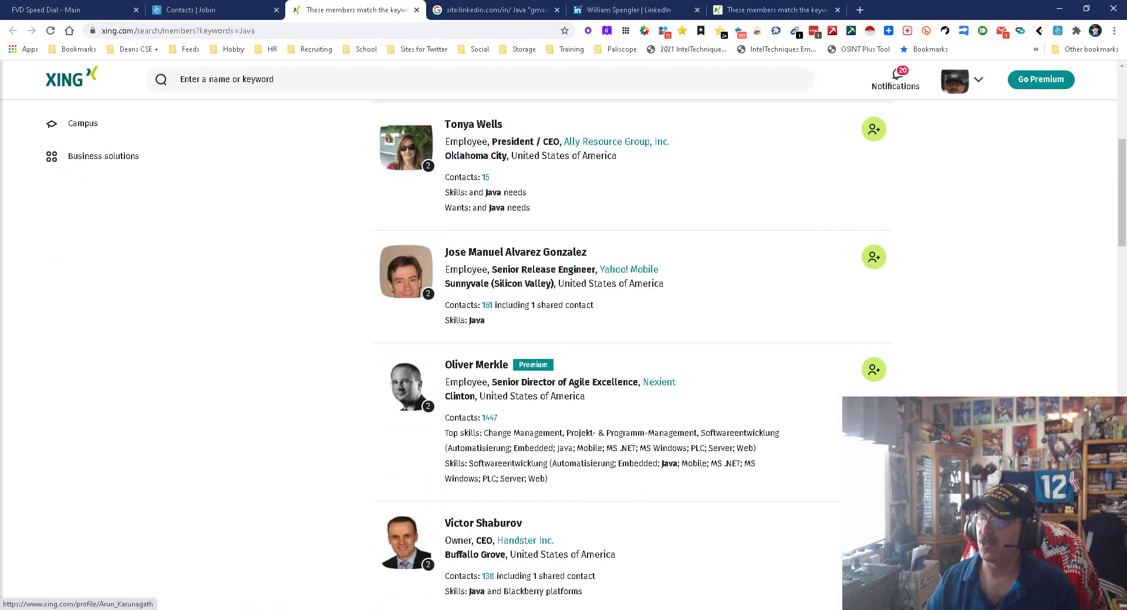
pyautogui.scroll(8, 632, 353)
pyautogui.scroll(10, 632, 382)
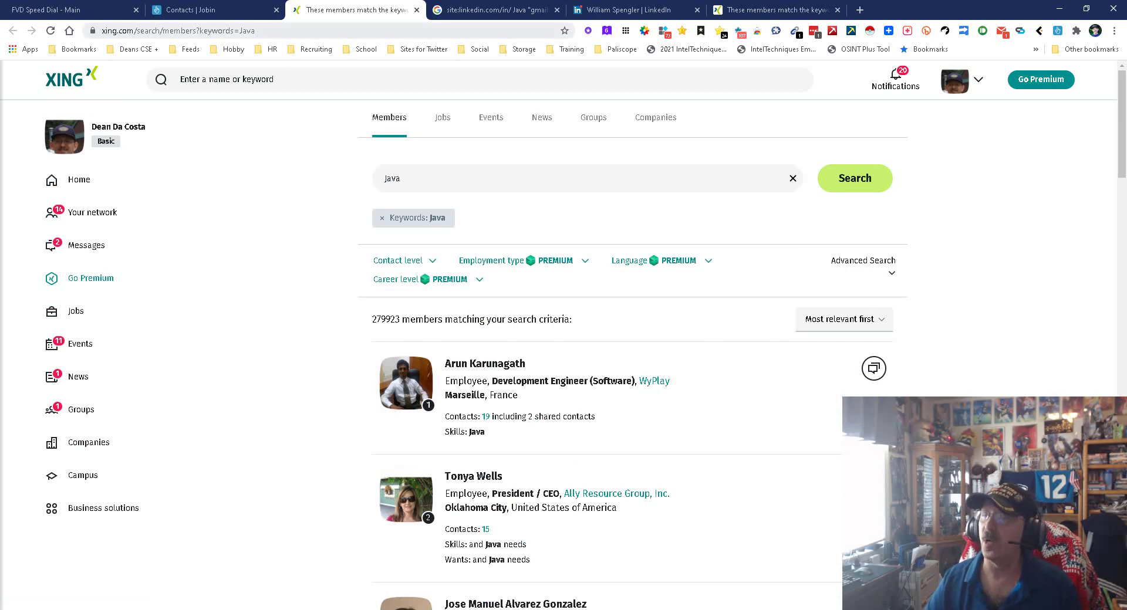
pyautogui.click(416, 10)
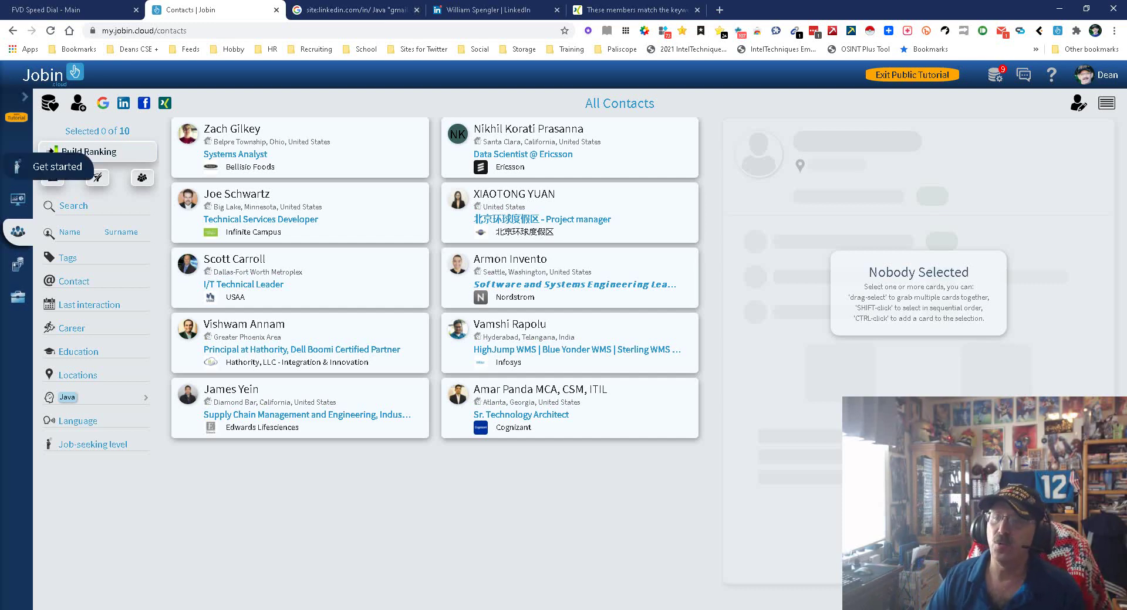
# Browse the outreach dashboard and Getting Started page, ending on the dashboard showing 0 invitations and messages
pyautogui.click(17, 199)
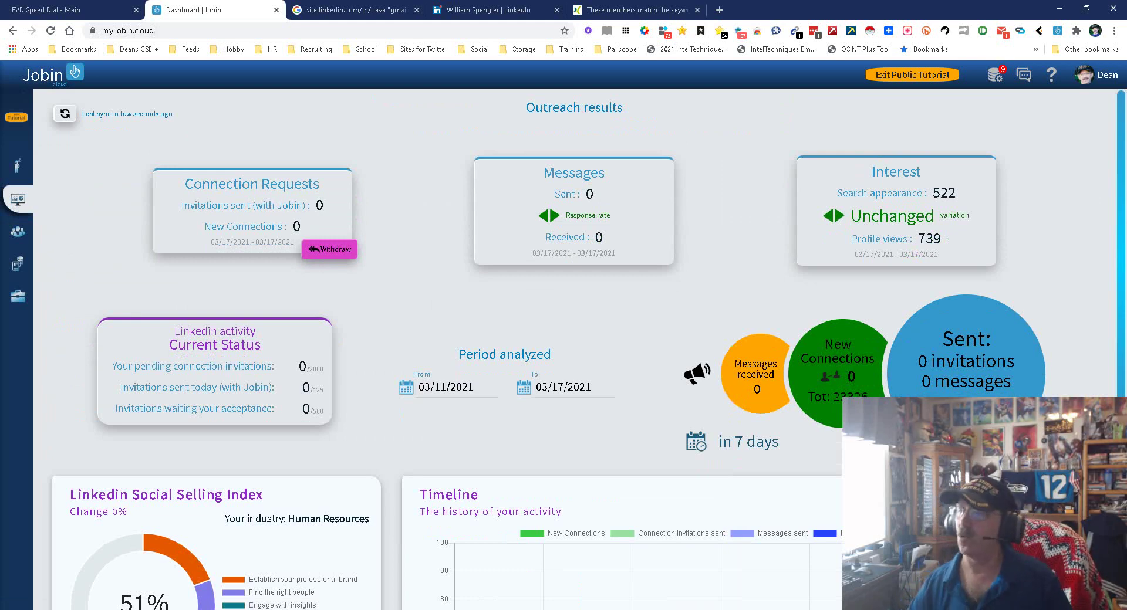
pyautogui.scroll(-5, 563, 349)
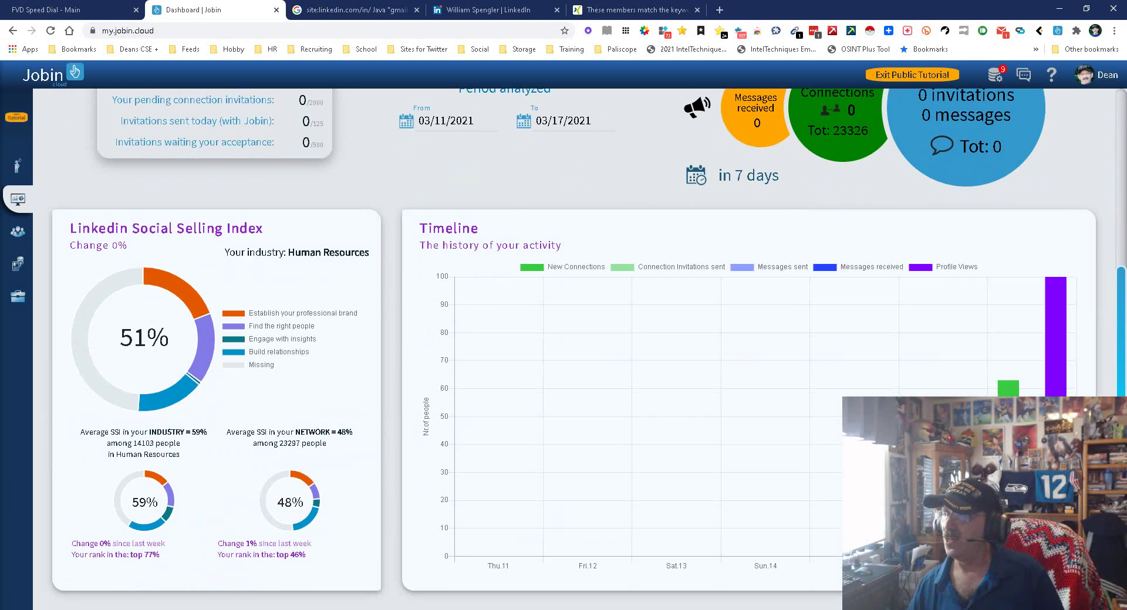
pyautogui.scroll(5, 563, 350)
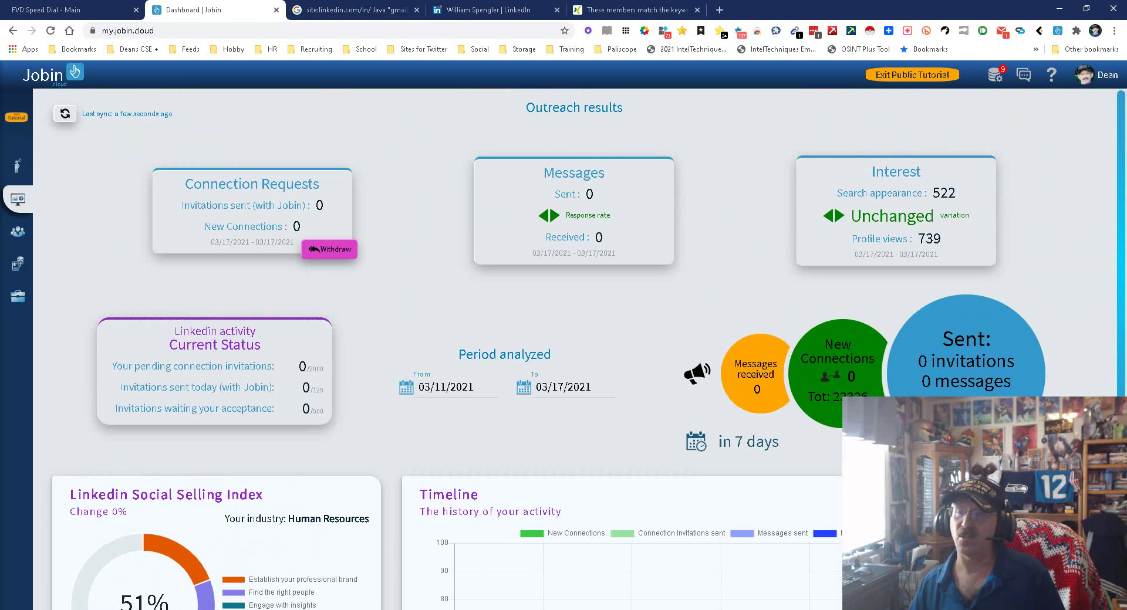
pyautogui.click(18, 166)
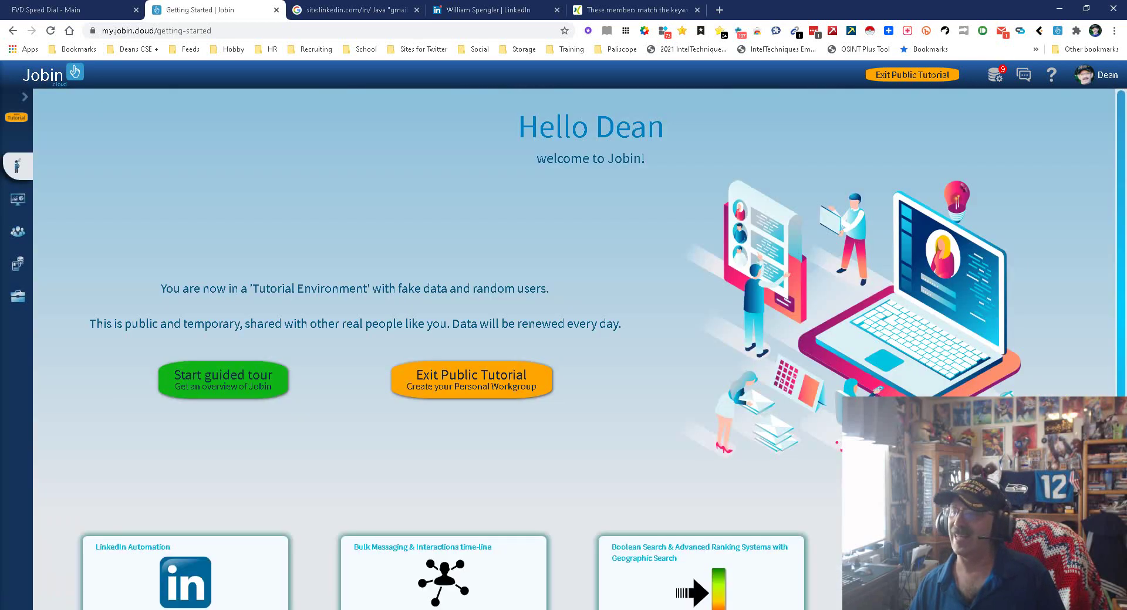
pyautogui.scroll(-2, 18, 166)
pyautogui.scroll(2, 579, 349)
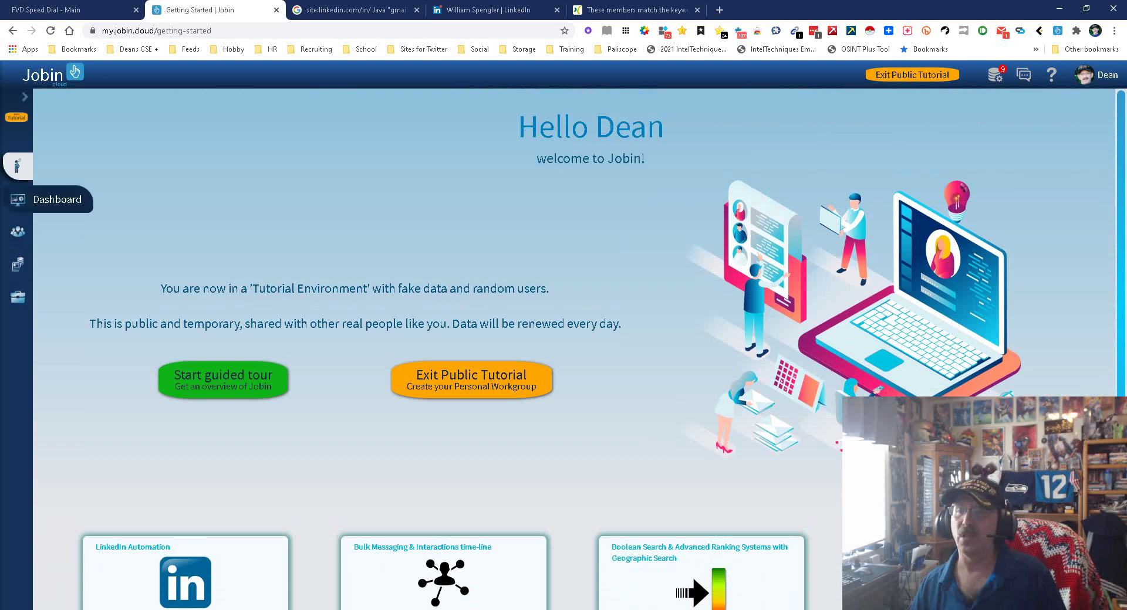
pyautogui.click(17, 200)
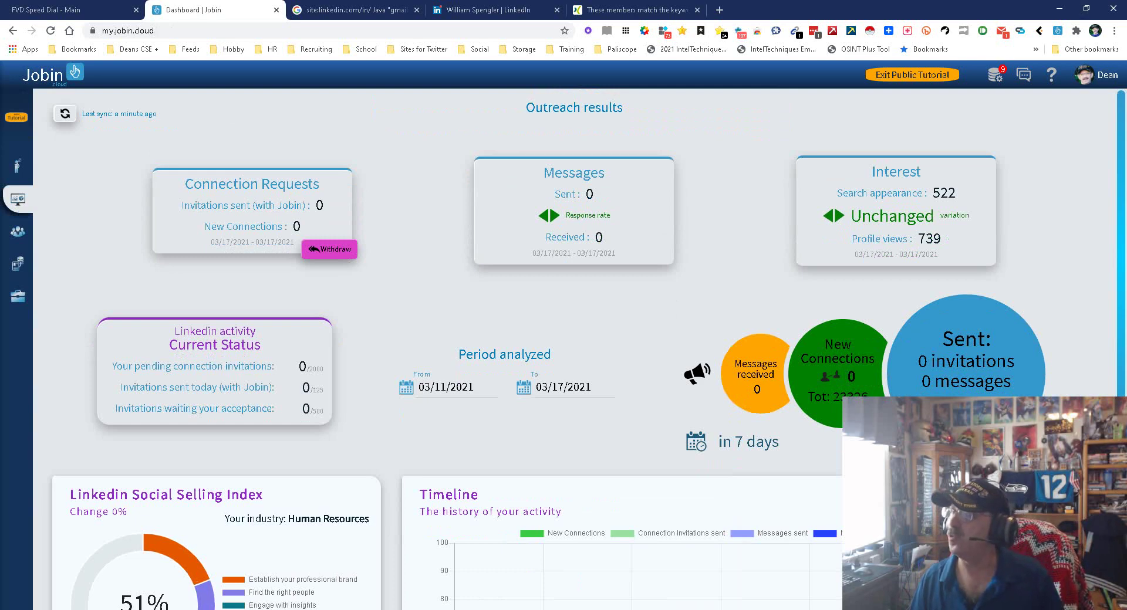
# Review the Operations Monitor's imports, including completed profile imports and the 47/63-profile LinkedIn import at 75%
pyautogui.click(995, 75)
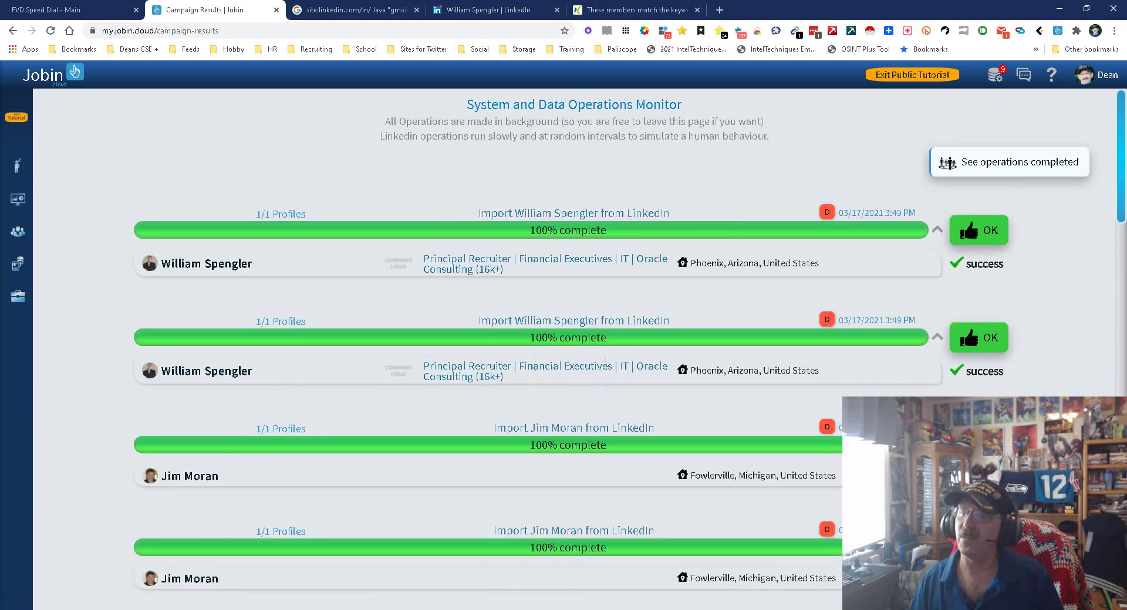
pyautogui.scroll(-1, 949, 106)
pyautogui.scroll(-10, 949, 106)
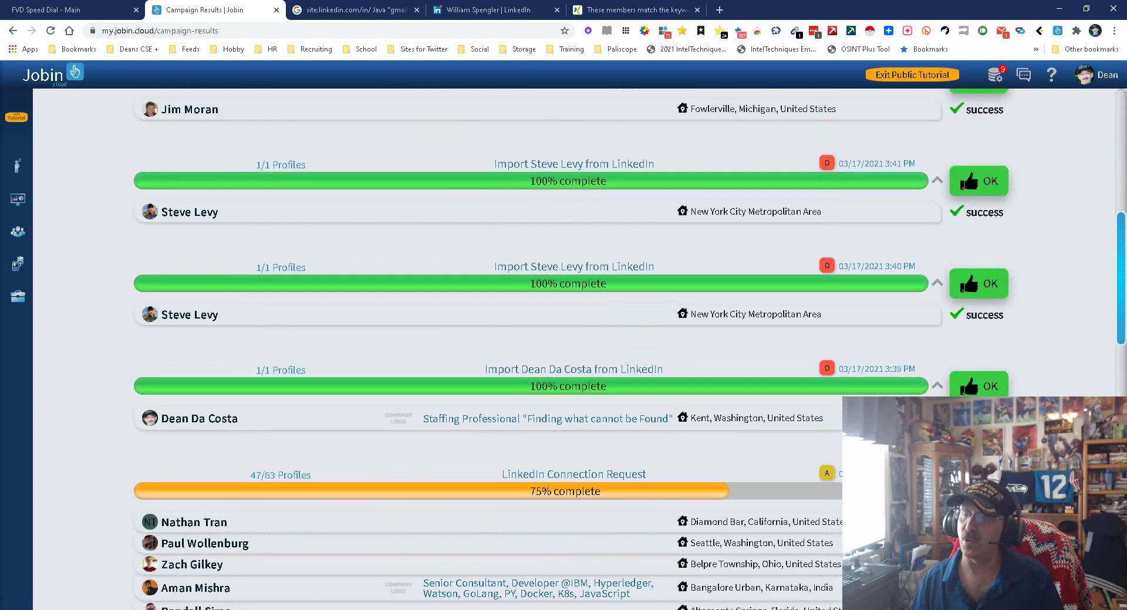
pyautogui.scroll(4, 528, 264)
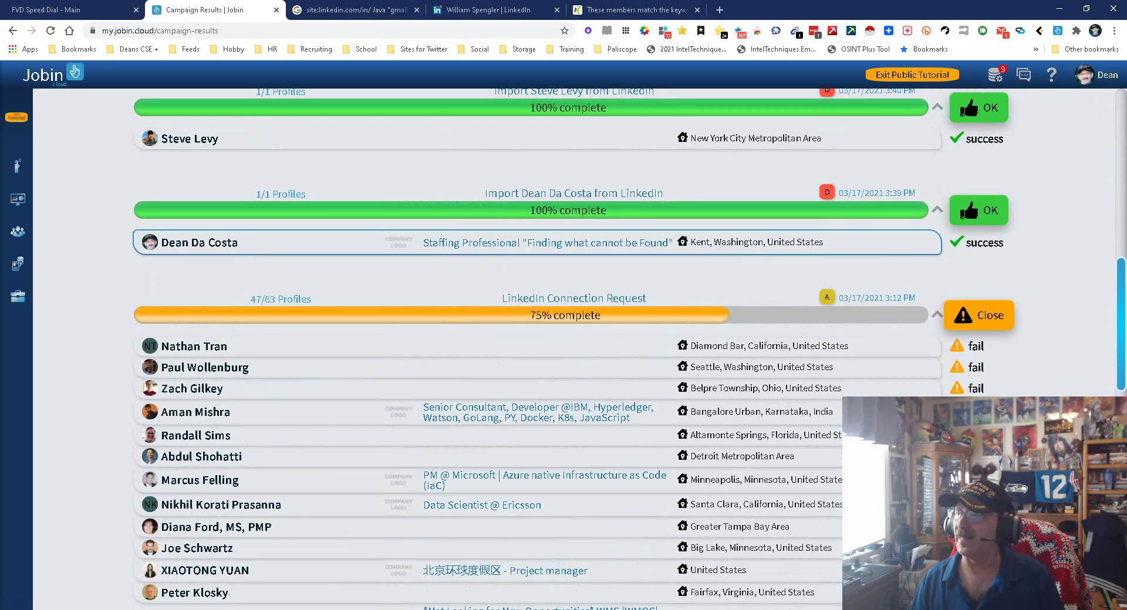
pyautogui.scroll(-1, 528, 352)
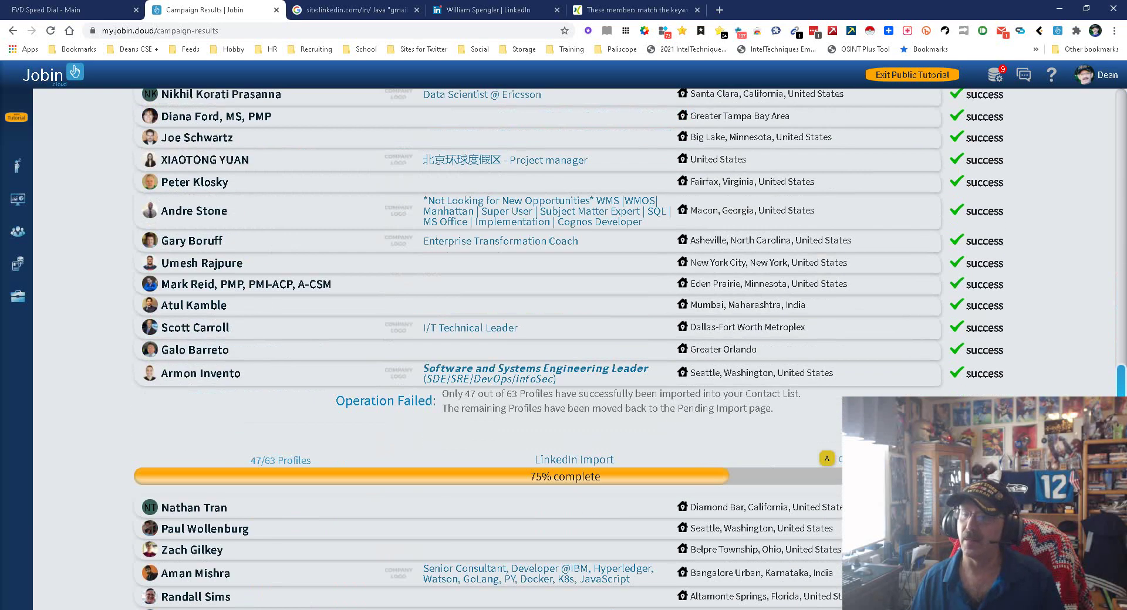
pyautogui.scroll(-4, 528, 352)
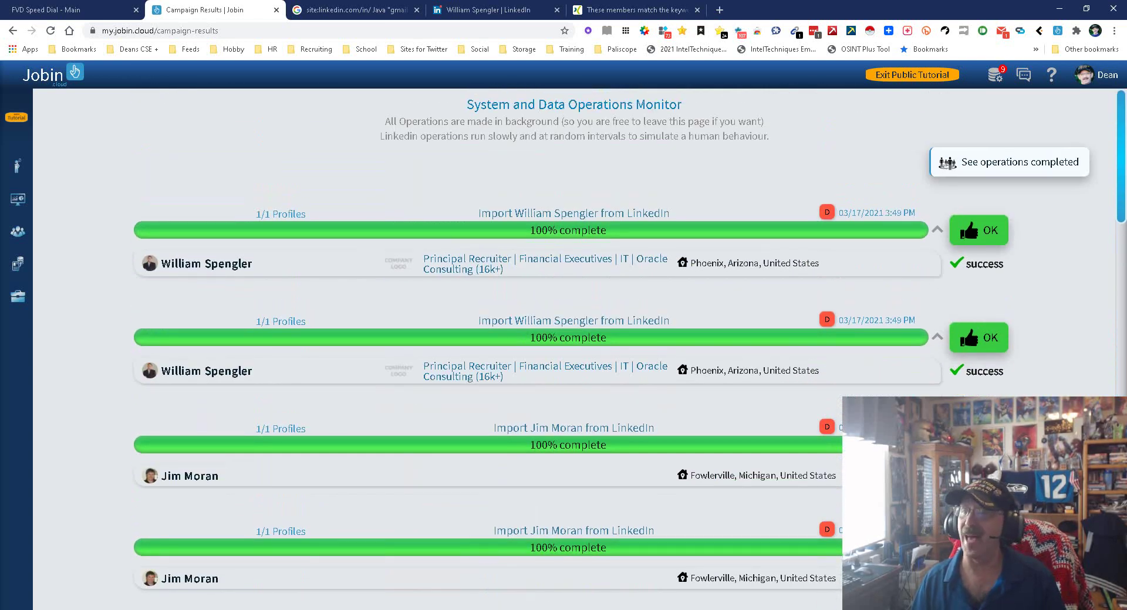
# Visit Getting Started, then return to the outreach dashboard showing 522 search appearances and 739 profile views
pyautogui.click(16, 166)
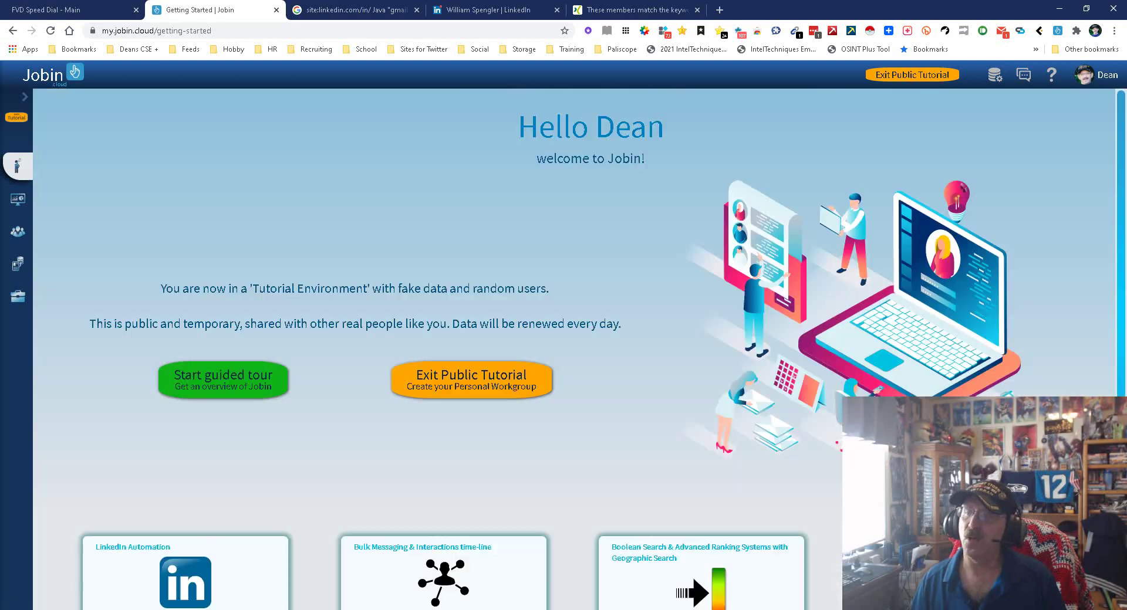
pyautogui.click(17, 199)
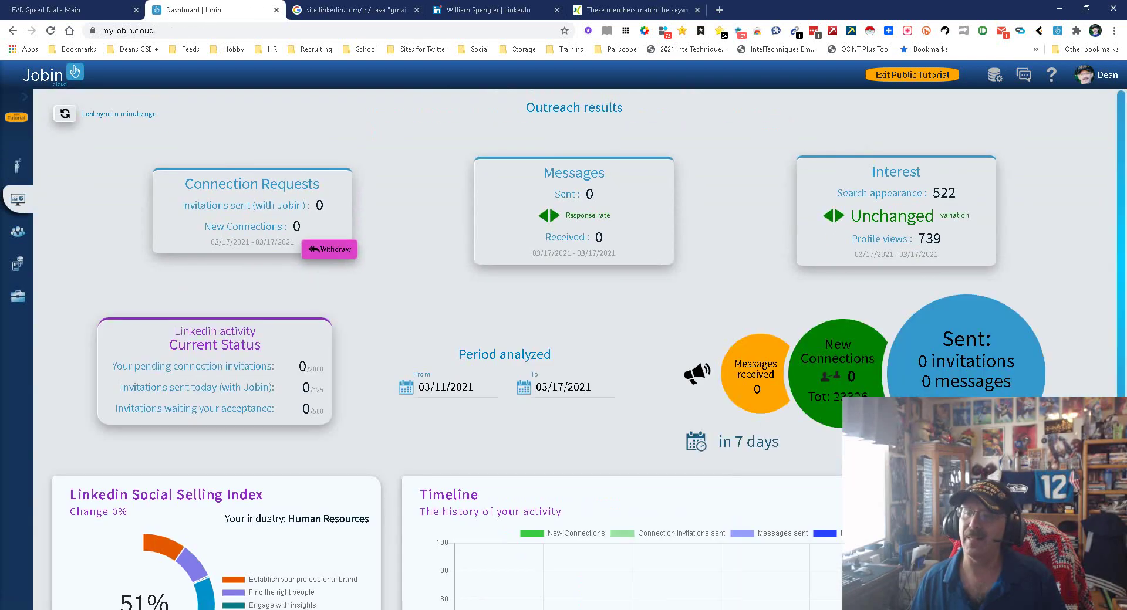